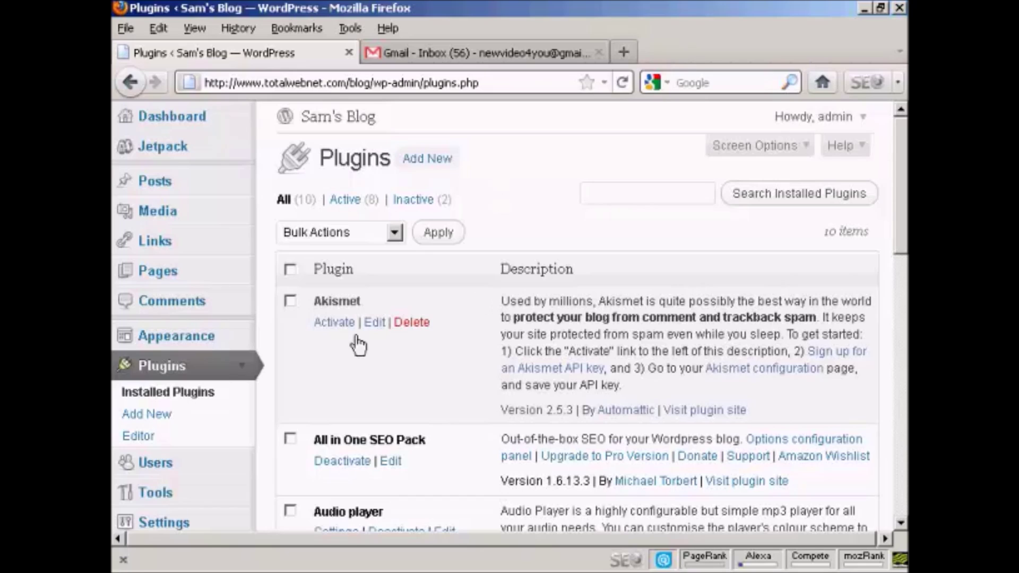
# - Activate the Akismet plugin and follow its prompt to get an Akismet API key
pyautogui.click(338, 323)
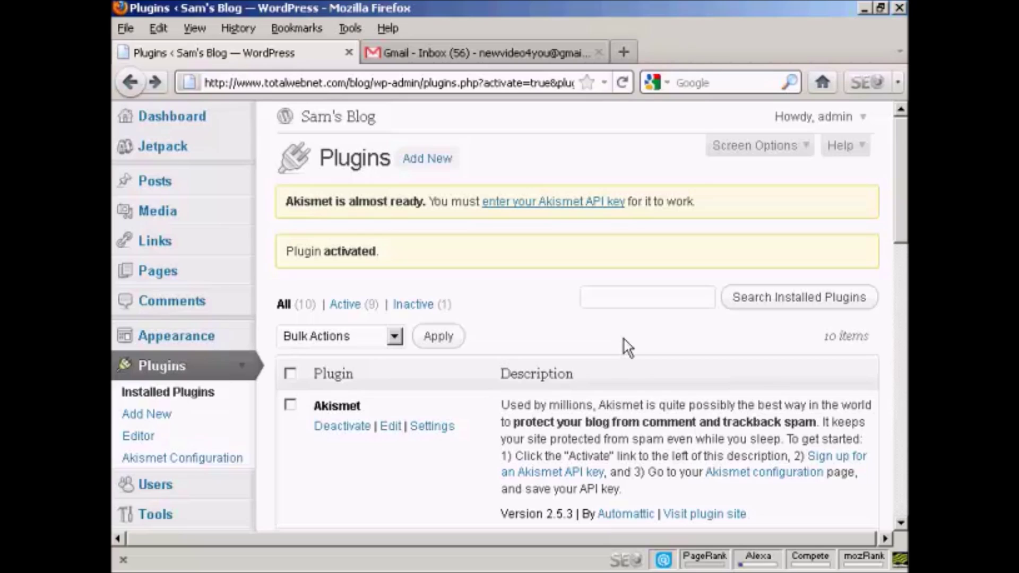
pyautogui.click(849, 466)
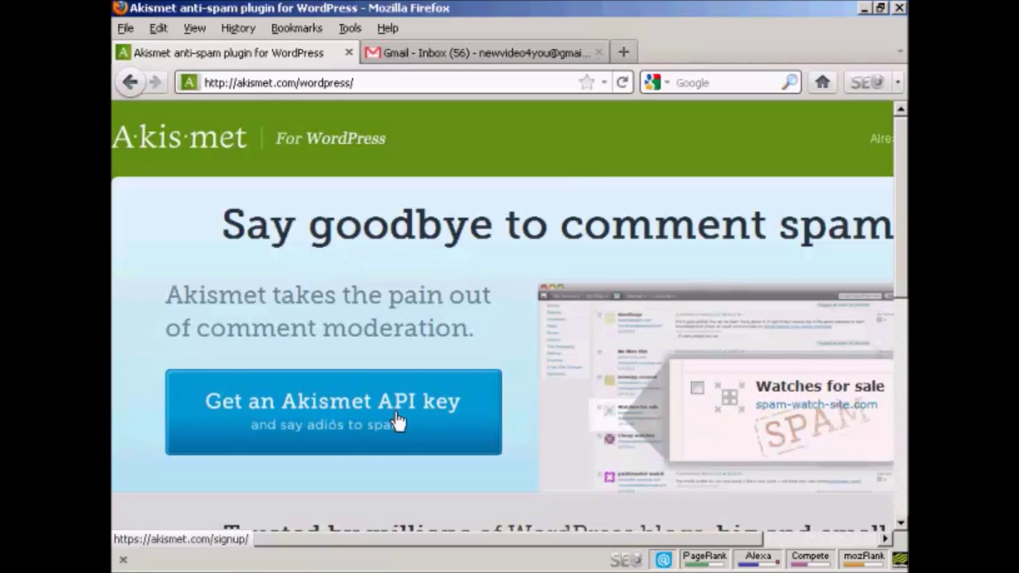
# - Start the Akismet API key sign-up and bring up the Enterprise, Pro and Personal plan list
pyautogui.click(409, 416)
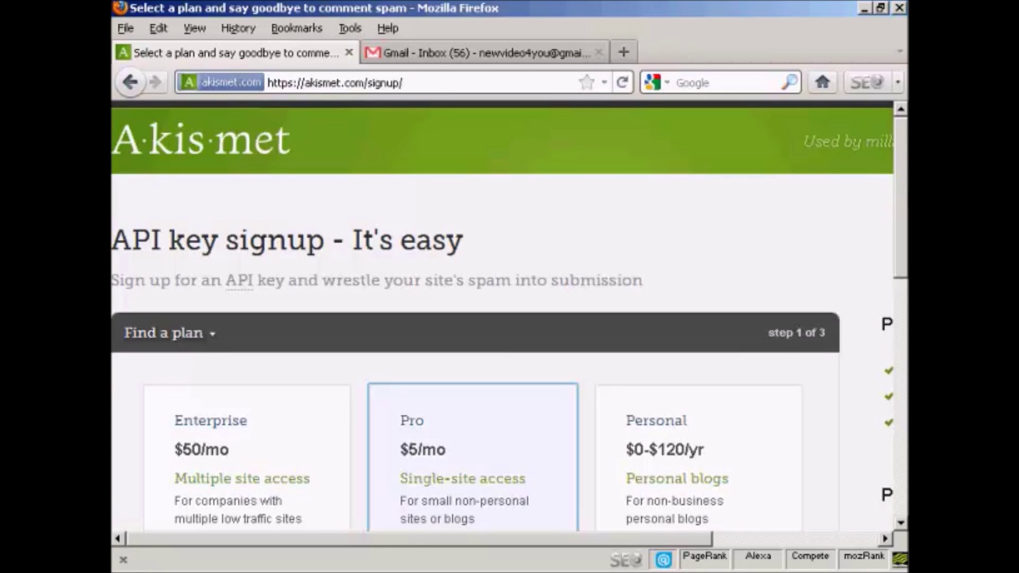
pyautogui.scroll(-1, 509, 316)
pyautogui.scroll(-2, 510, 316)
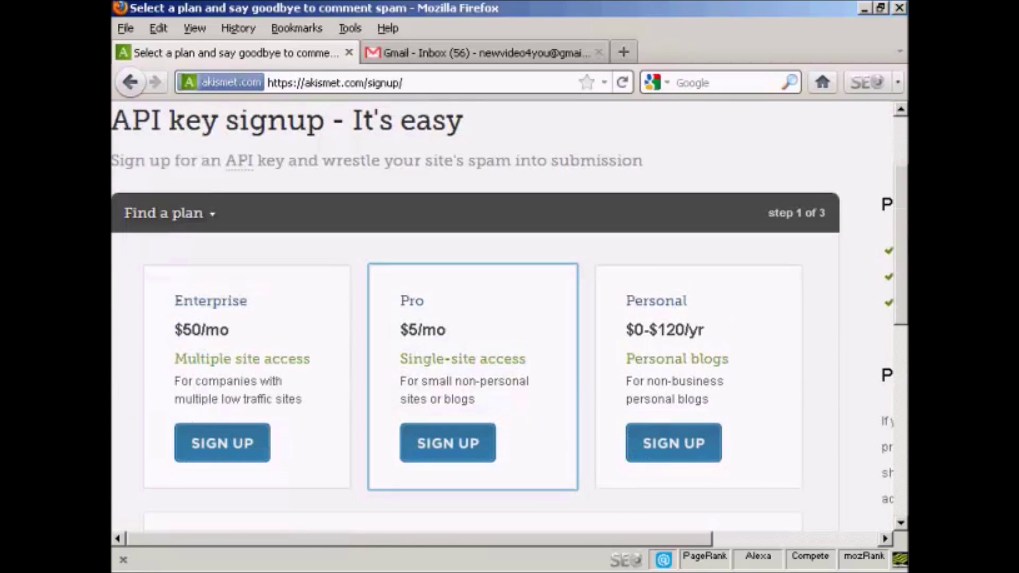
pyautogui.scroll(-1, 510, 316)
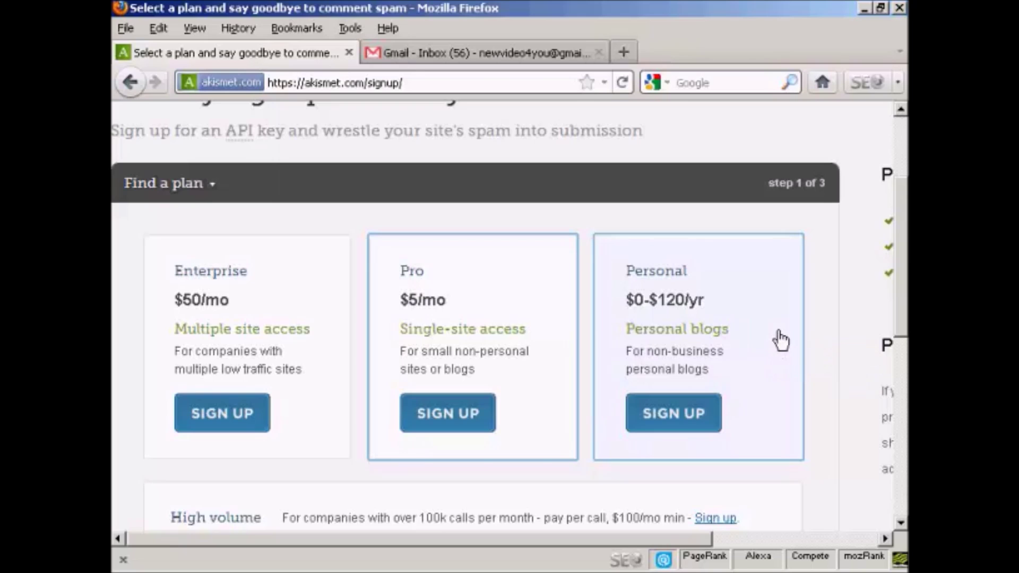
# - Choose the Personal plan, set the yearly contribution to $0, and submit the sign-up details
pyautogui.click(673, 419)
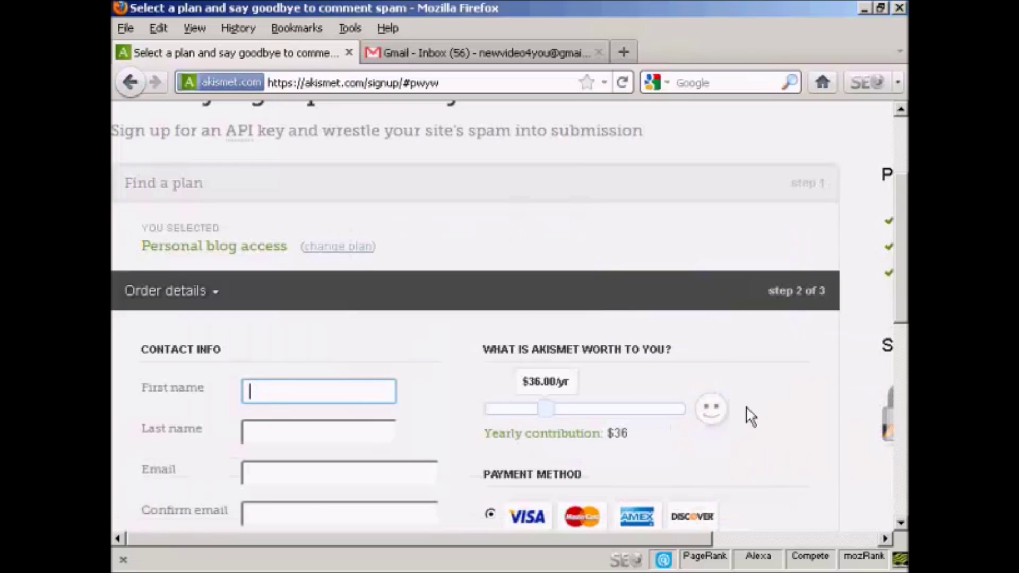
pyautogui.moveTo(898, 209); pyautogui.dragTo(900, 253)
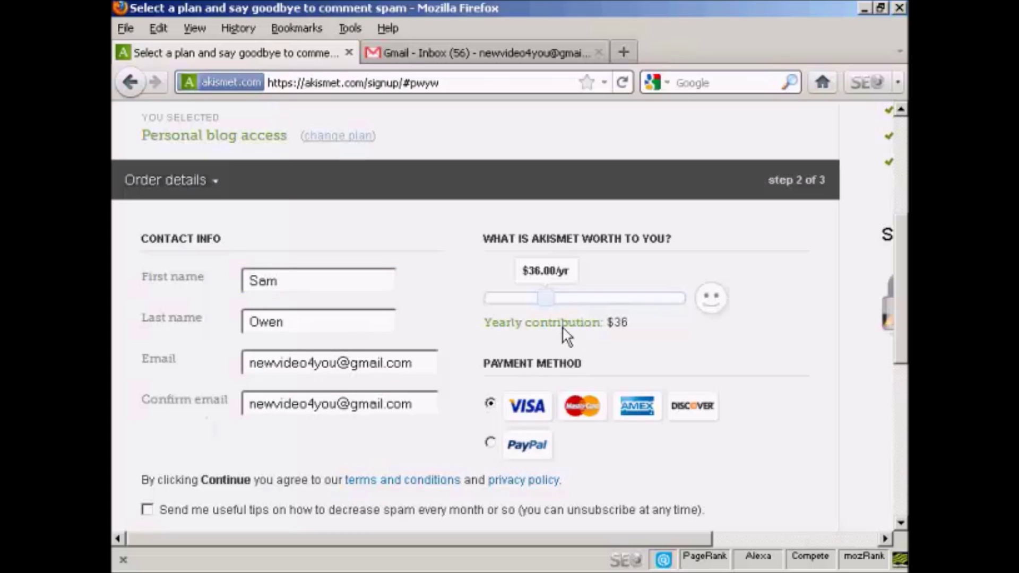
pyautogui.moveTo(546, 295)
pyautogui.mouseDown()
pyautogui.moveTo(594, 295)
pyautogui.moveTo(540, 291)
pyautogui.mouseUp()
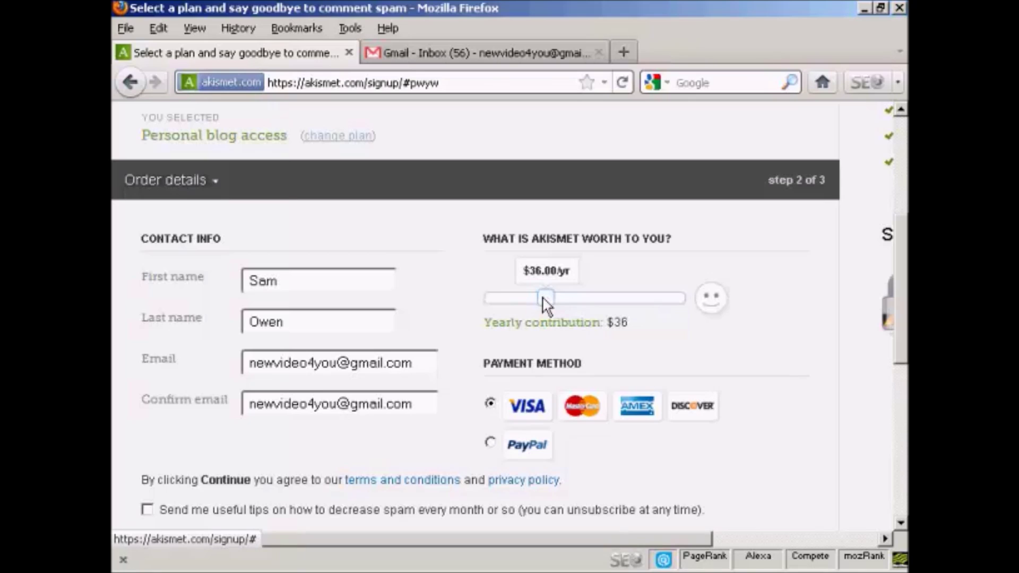
pyautogui.moveTo(547, 296); pyautogui.dragTo(475, 296)
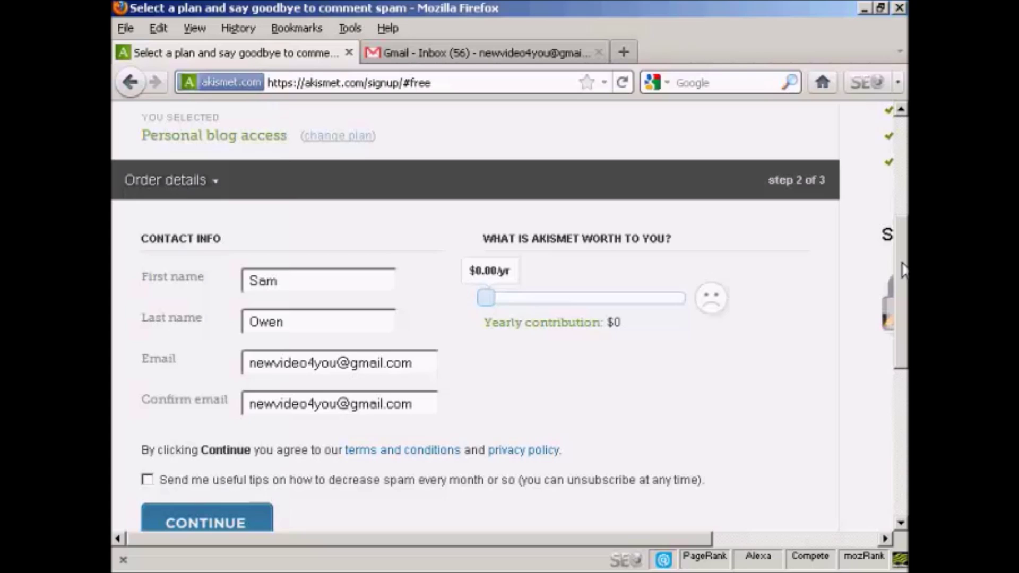
pyautogui.moveTo(903, 270); pyautogui.dragTo(903, 307)
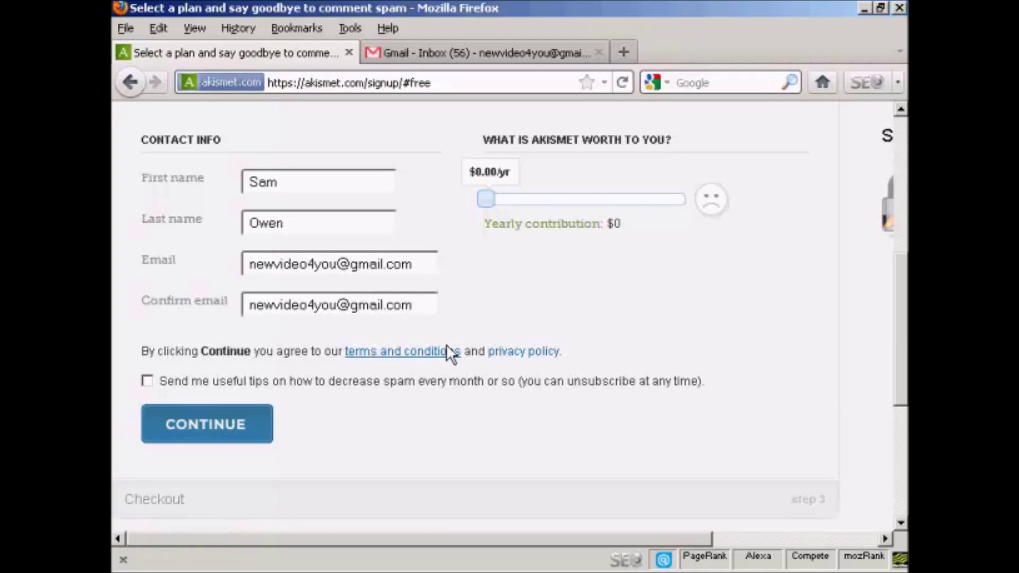
pyautogui.click(207, 426)
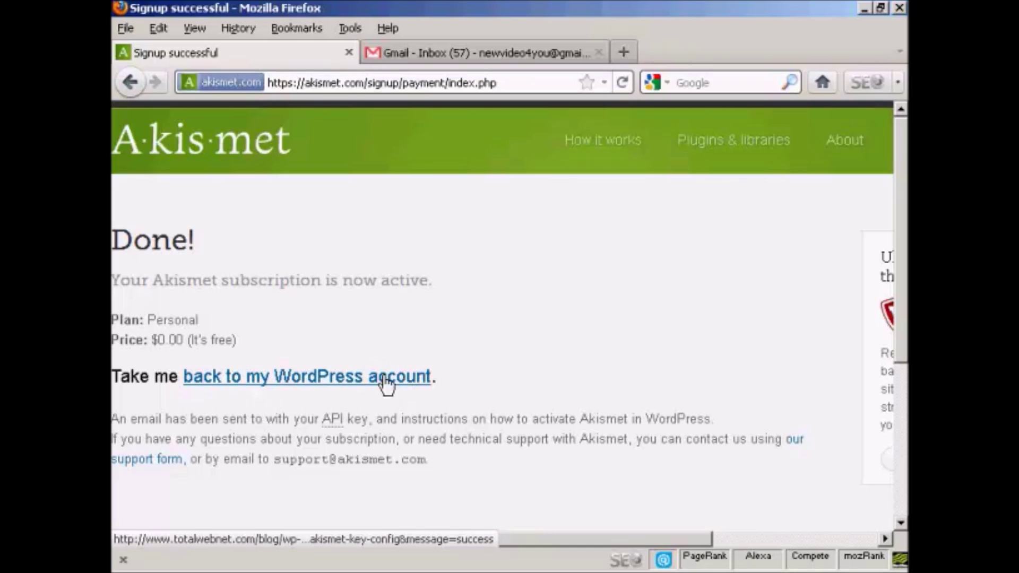
# - Return from Akismet's Done page to the WordPress Akismet configuration page
pyautogui.click(370, 386)
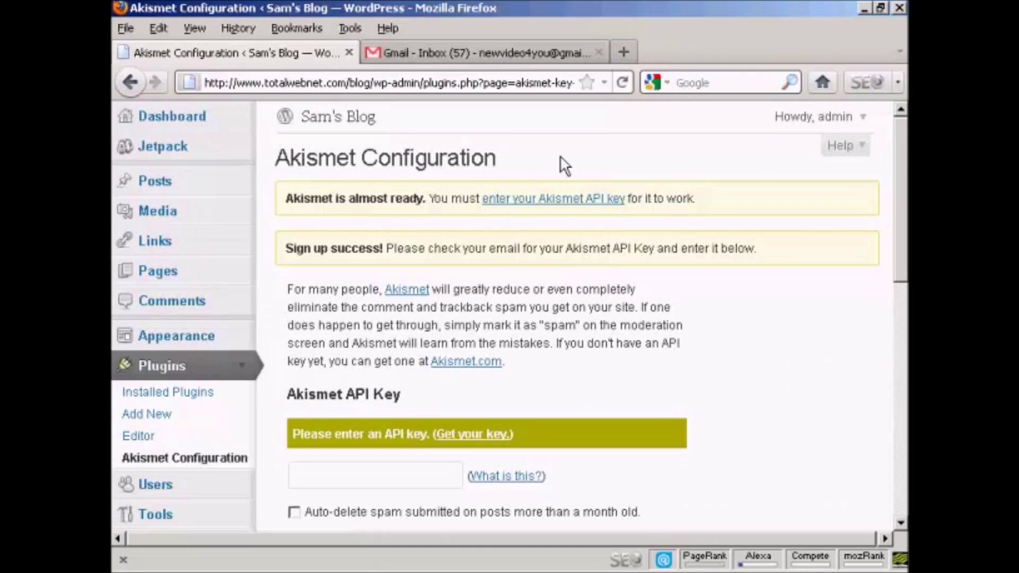
# - Paste the emailed API key, enable month-old spam deletion and approved-comment counts, and update options
pyautogui.click(577, 52)
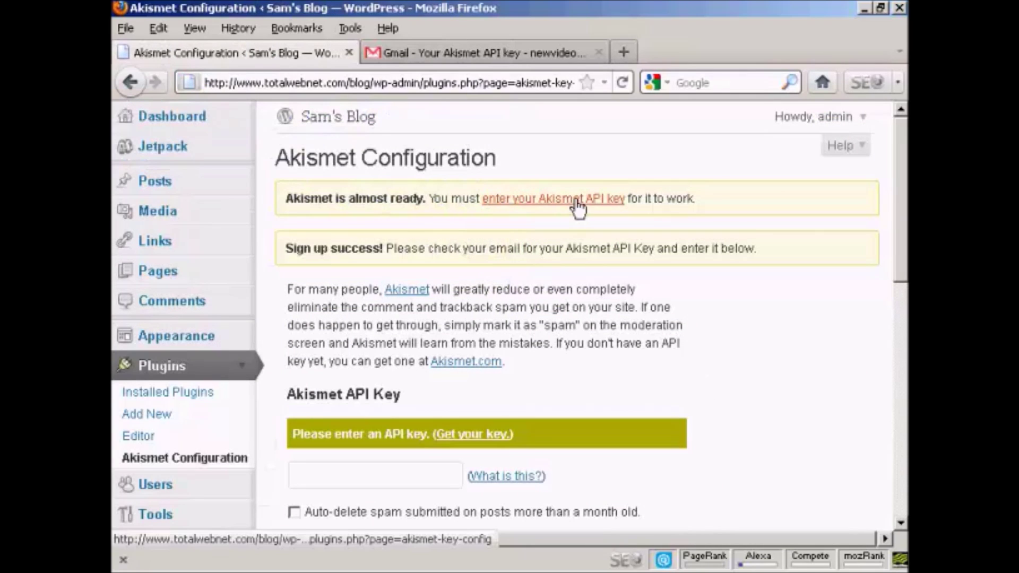
pyautogui.scroll(-5, 737, 298)
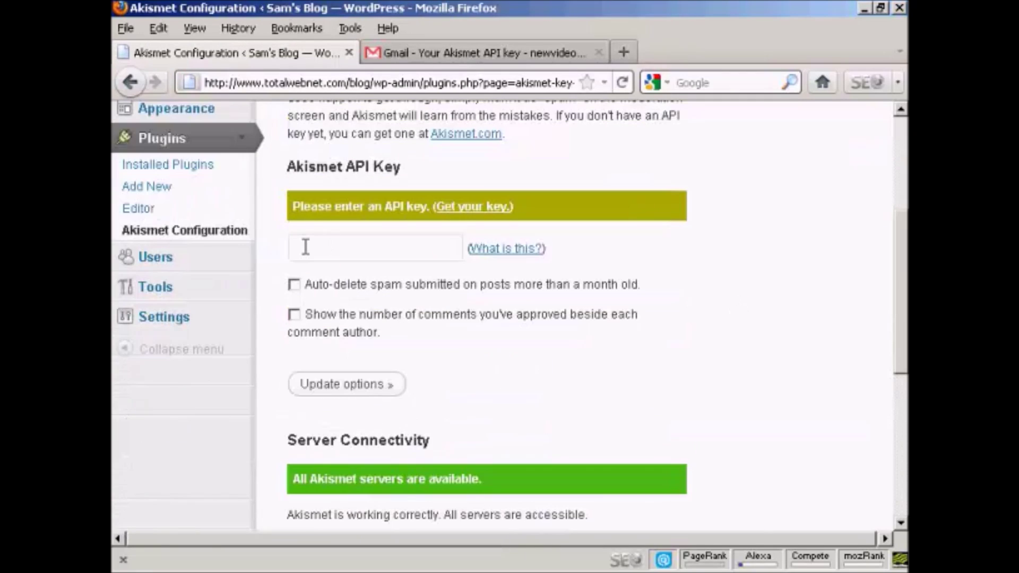
pyautogui.click(306, 246)
pyautogui.hotkey('ctrl', 'v')
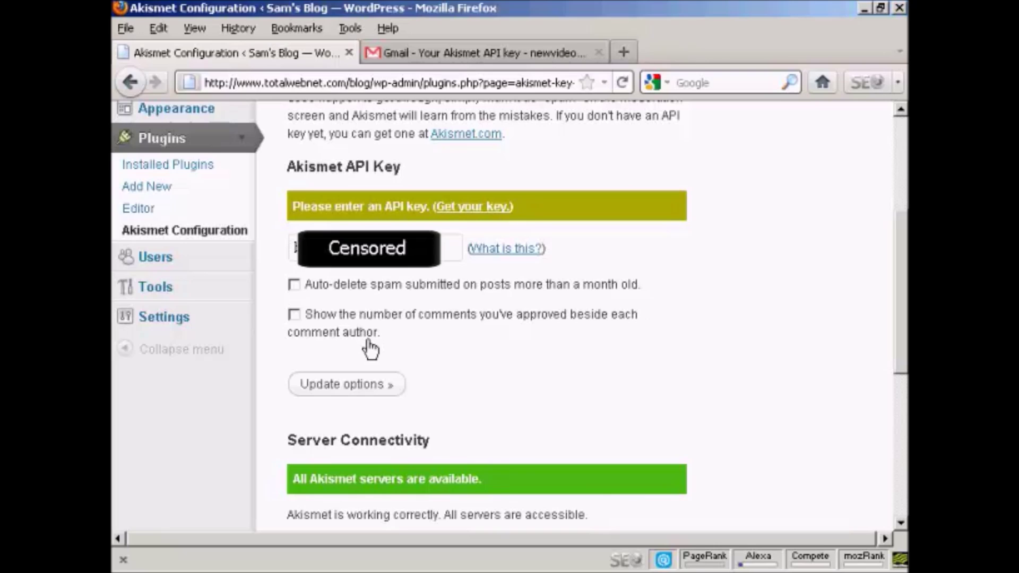
pyautogui.click(294, 285)
pyautogui.click(294, 315)
pyautogui.click(368, 392)
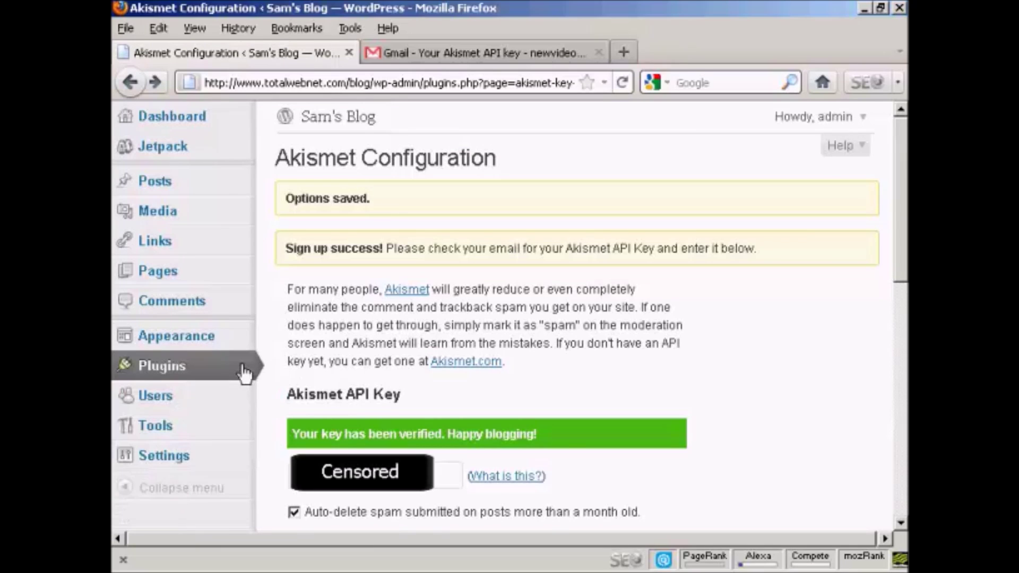
# - Go to Settings > Discussion in the WordPress admin sidebar
pyautogui.click(172, 459)
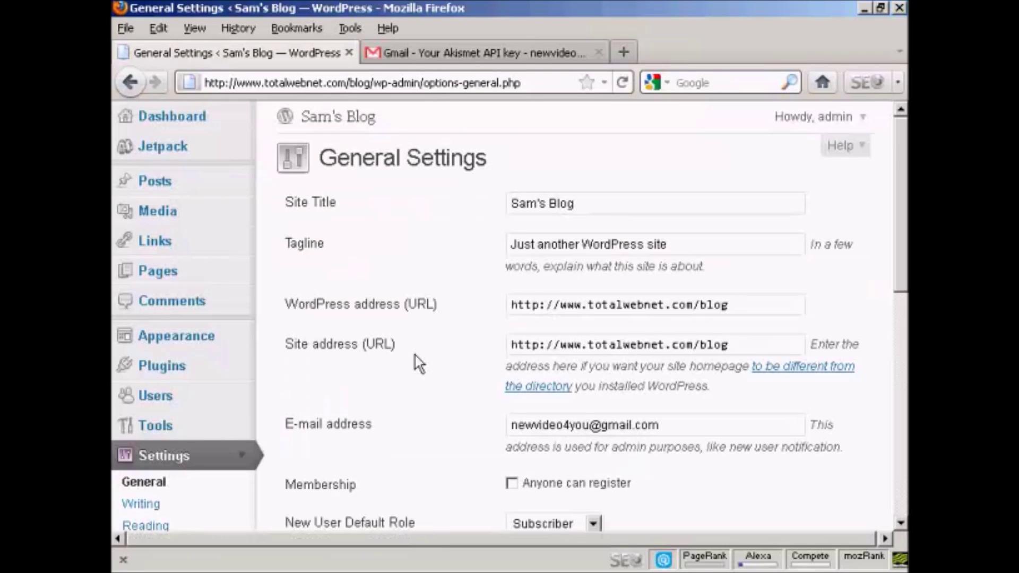
pyautogui.scroll(-3, 417, 363)
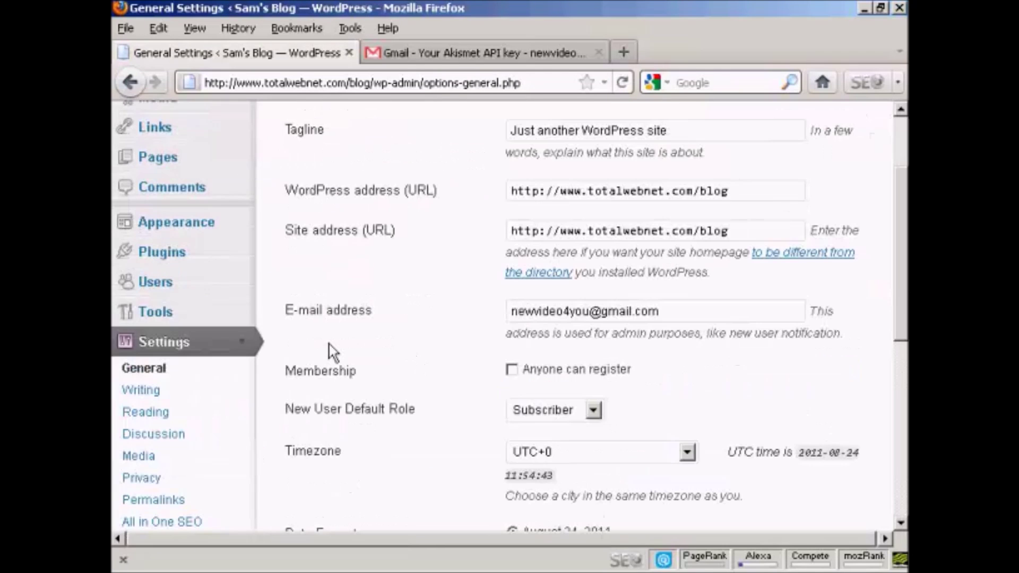
pyautogui.click(165, 442)
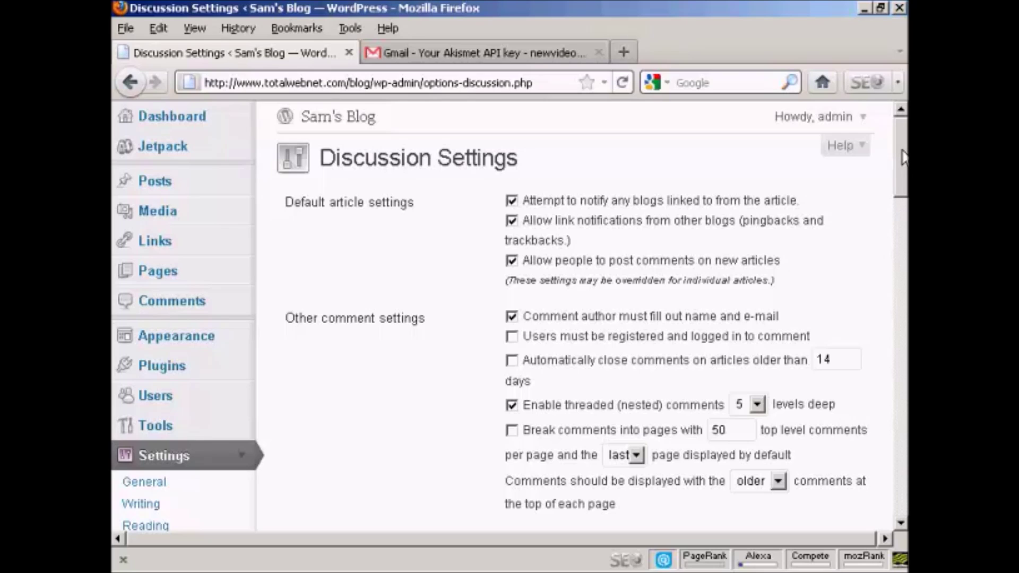
# - Require commenters to be registered and logged in, and lower the moderation link threshold from 2 to 1
pyautogui.moveTo(902, 158); pyautogui.dragTo(902, 173)
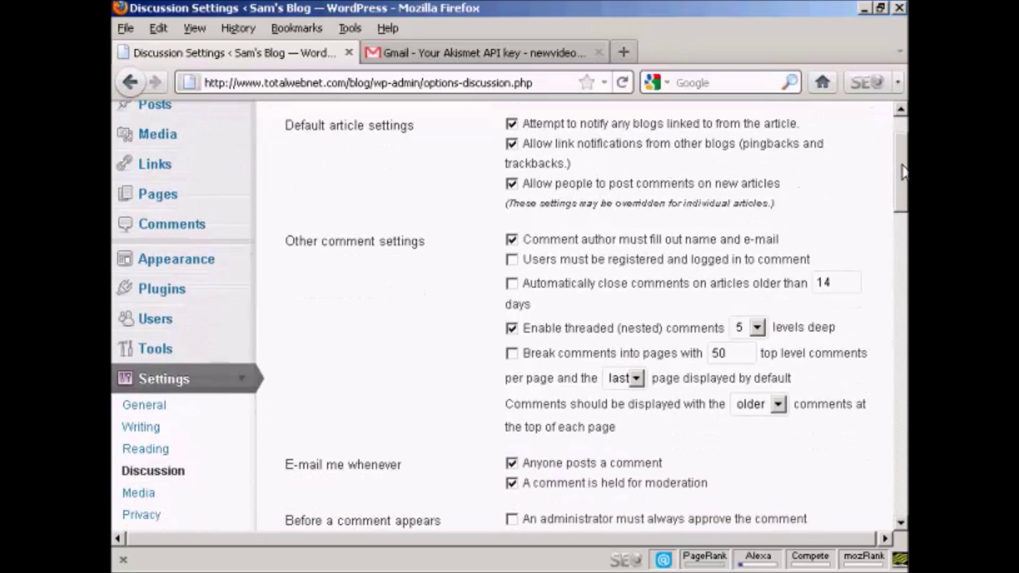
pyautogui.click(512, 260)
pyautogui.moveTo(900, 194); pyautogui.dragTo(901, 242)
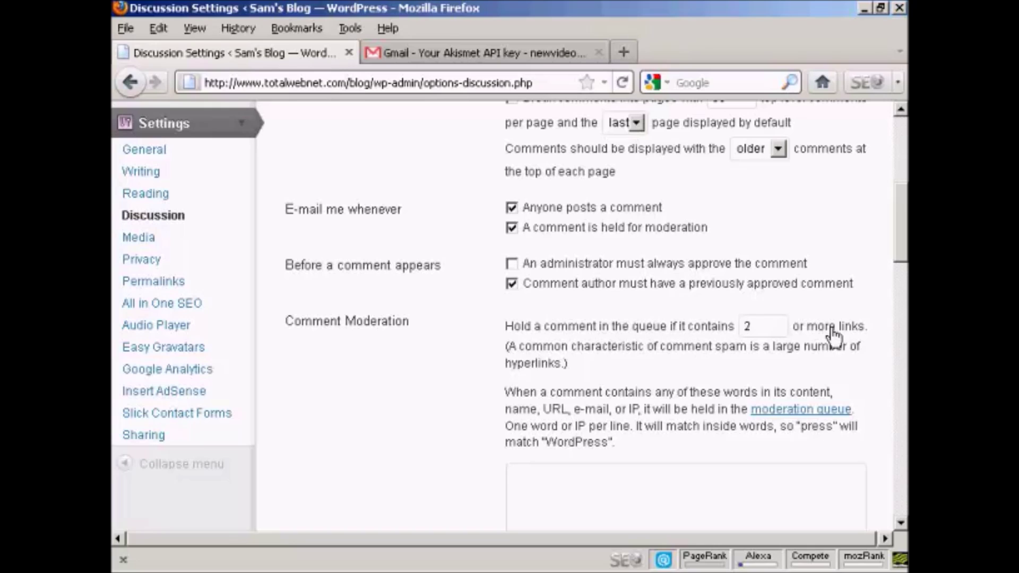
pyautogui.moveTo(751, 323); pyautogui.dragTo(742, 319)
pyautogui.press('BackSpace')
pyautogui.write('1')
pyautogui.moveTo(898, 225); pyautogui.dragTo(900, 333)
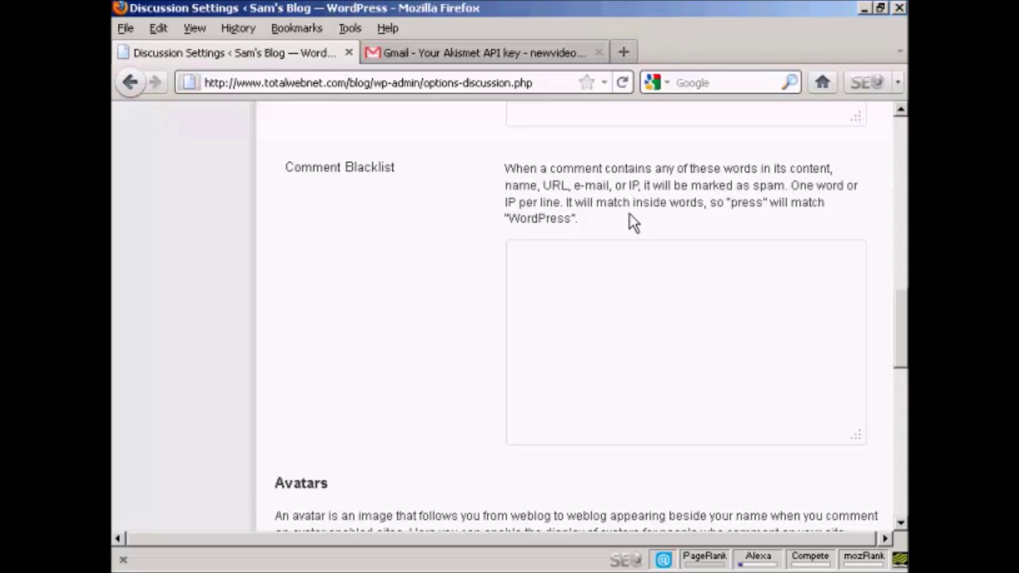
# - Enter 'viagra' and 'watches' on separate lines in the Comment Blacklist box
pyautogui.click(526, 260)
pyautogui.write('via')
pyautogui.write('gra')
pyautogui.press('Return')
pyautogui.write('watches')
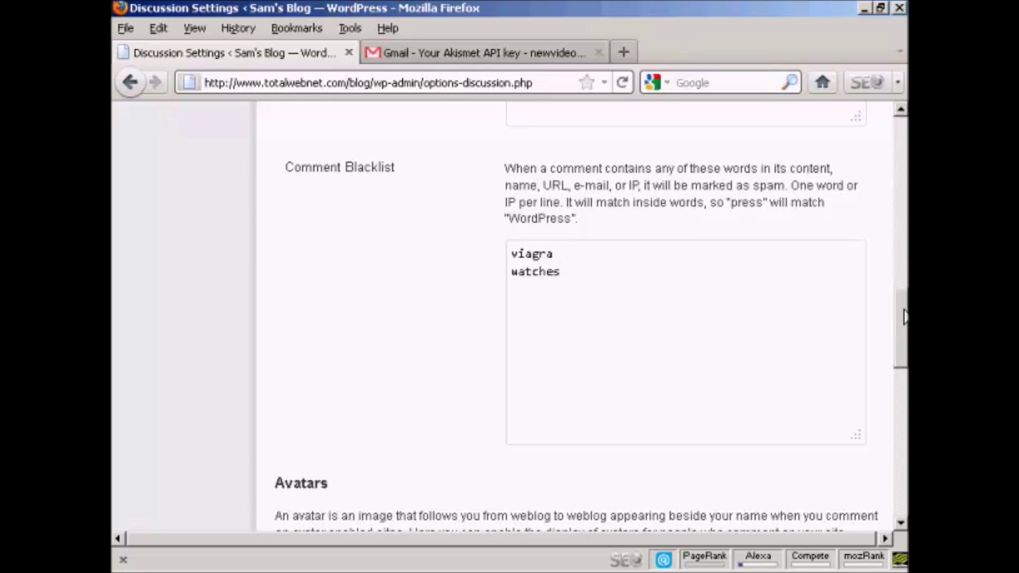
# - Leave avatars at G rating with the Mystery Man default and save the Discussion Settings
pyautogui.moveTo(904, 317); pyautogui.dragTo(904, 389)
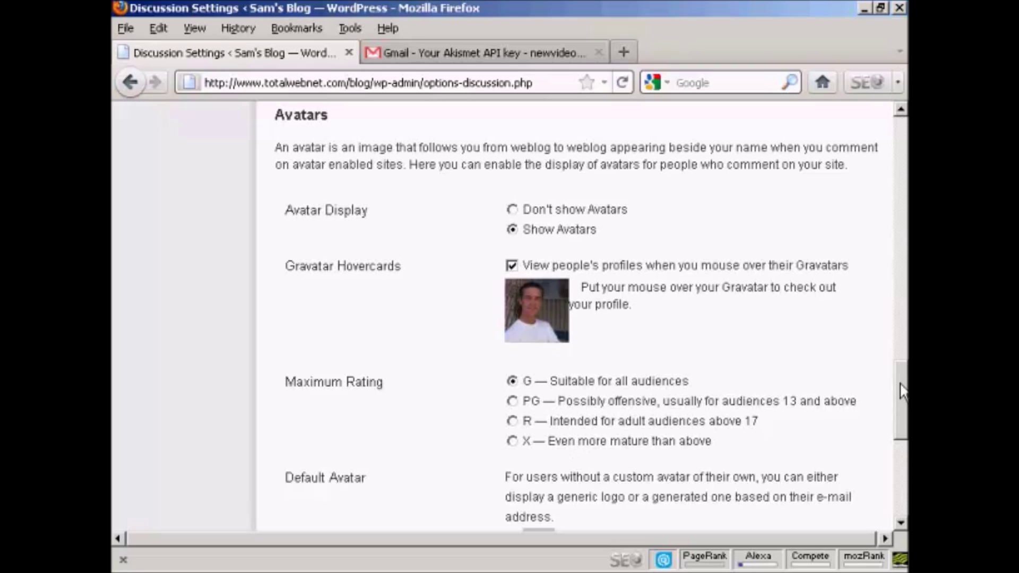
pyautogui.moveTo(902, 396); pyautogui.dragTo(904, 435)
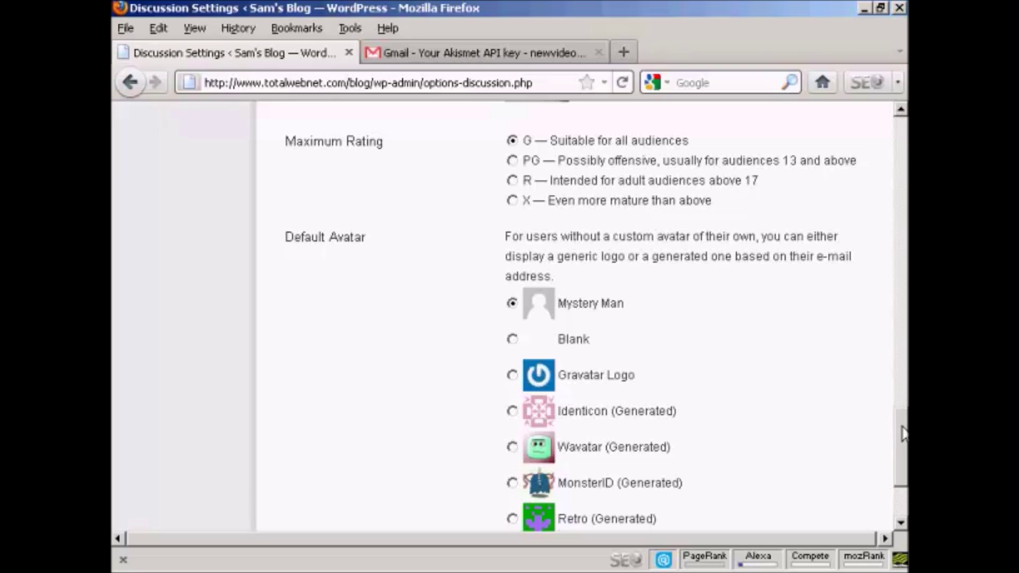
pyautogui.moveTo(902, 433); pyautogui.dragTo(903, 449)
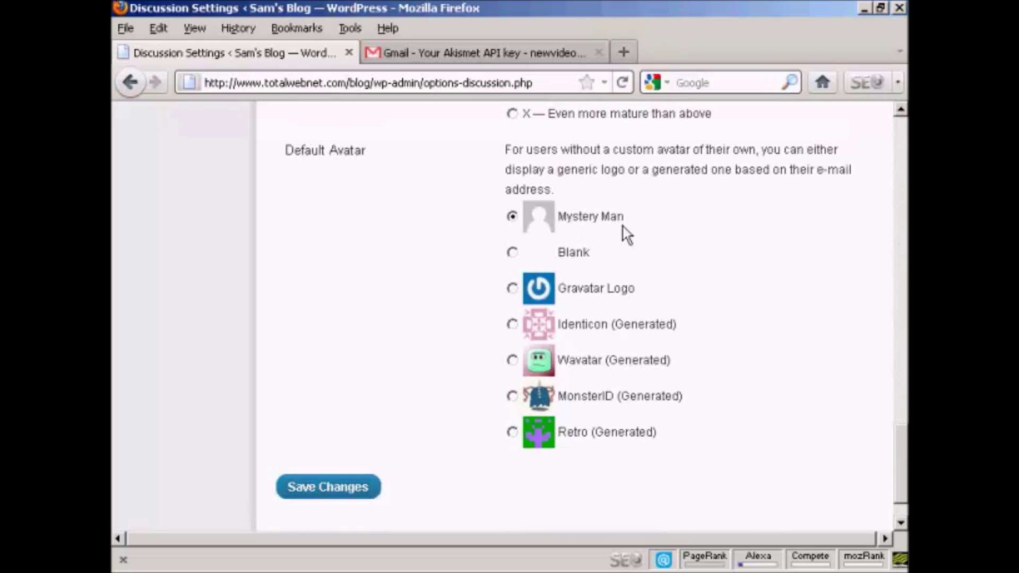
pyautogui.click(326, 489)
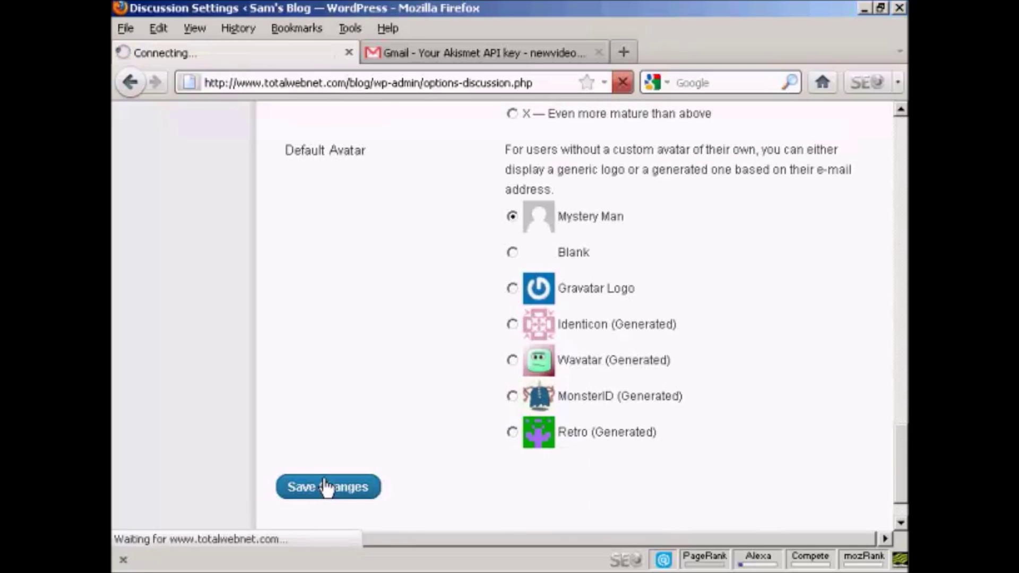